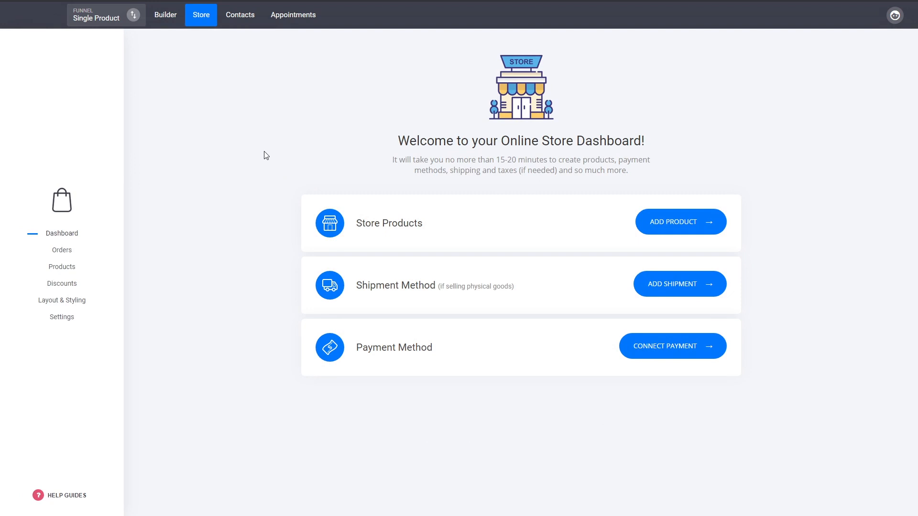
Step: Add a new physical product to the store and title it "Physical Product"
click(71, 269)
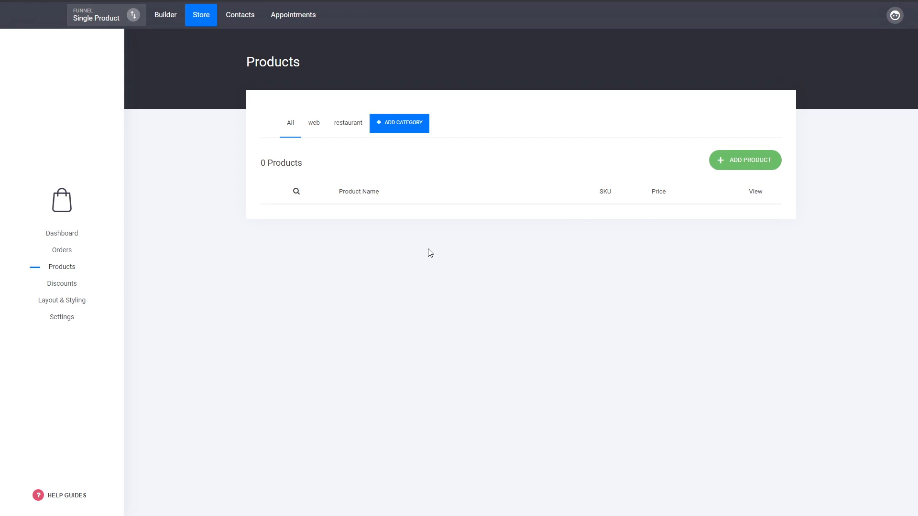
click(736, 164)
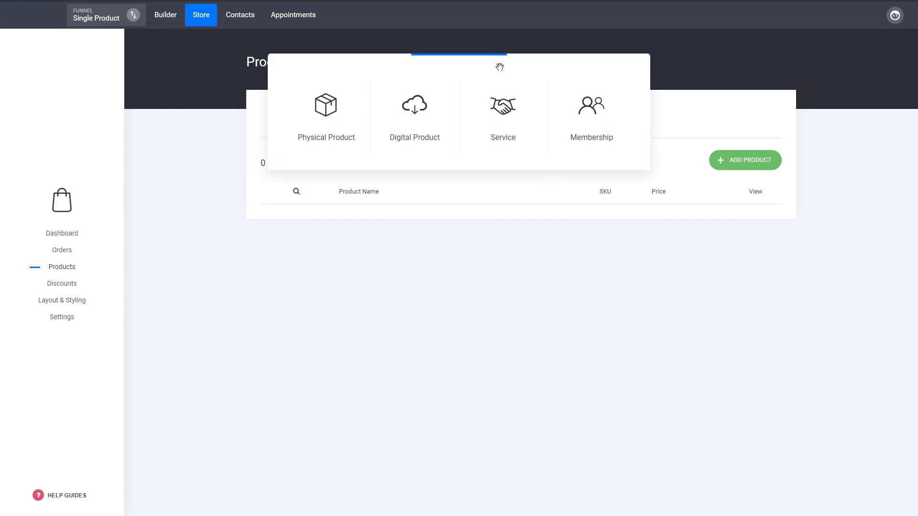
drag(497, 65, 544, 189)
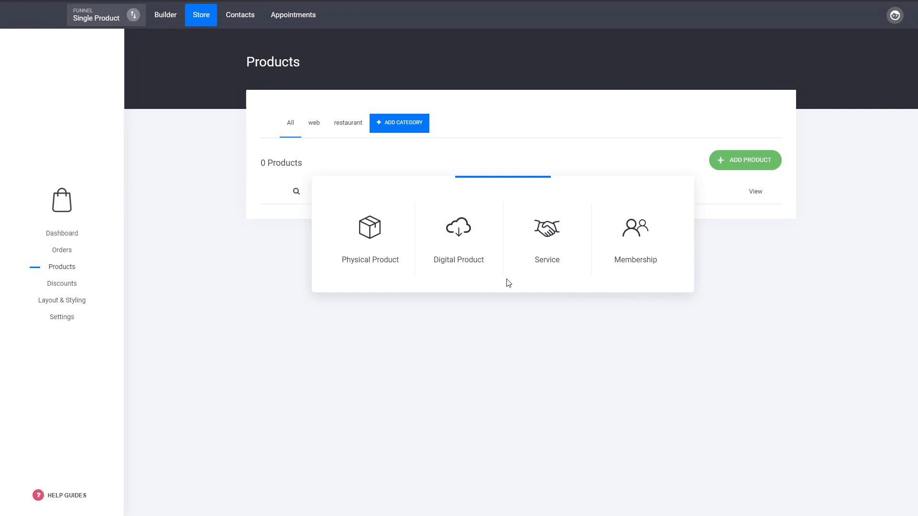
click(403, 267)
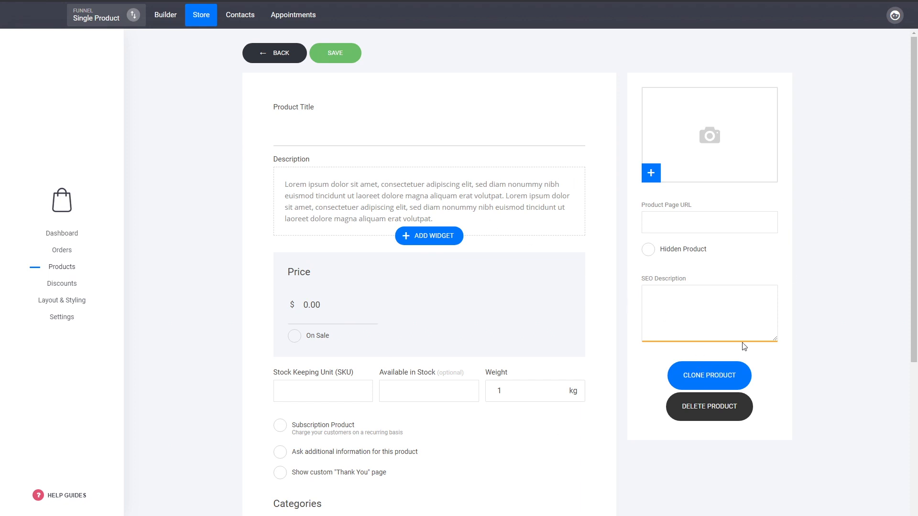
click(341, 143)
text(Physical Product)
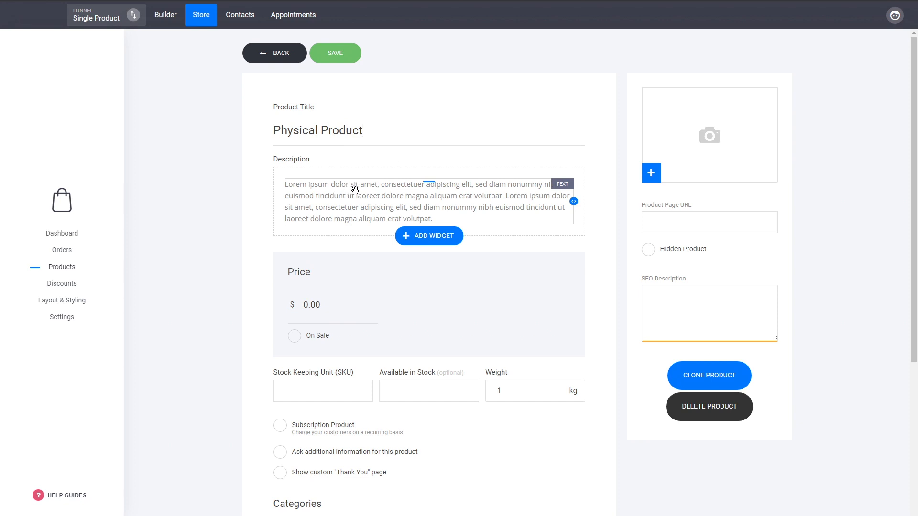
Step: Add an accordion widget below the text in the product description
double_click(413, 202)
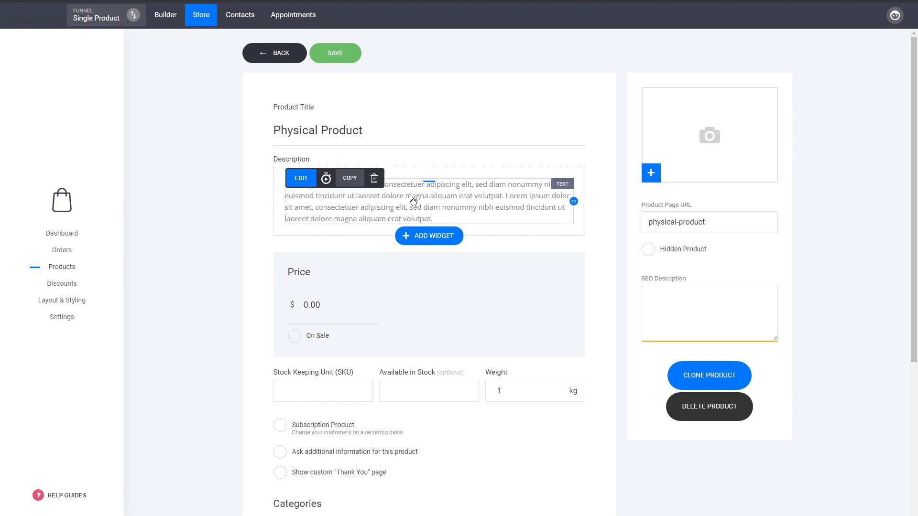
click(425, 239)
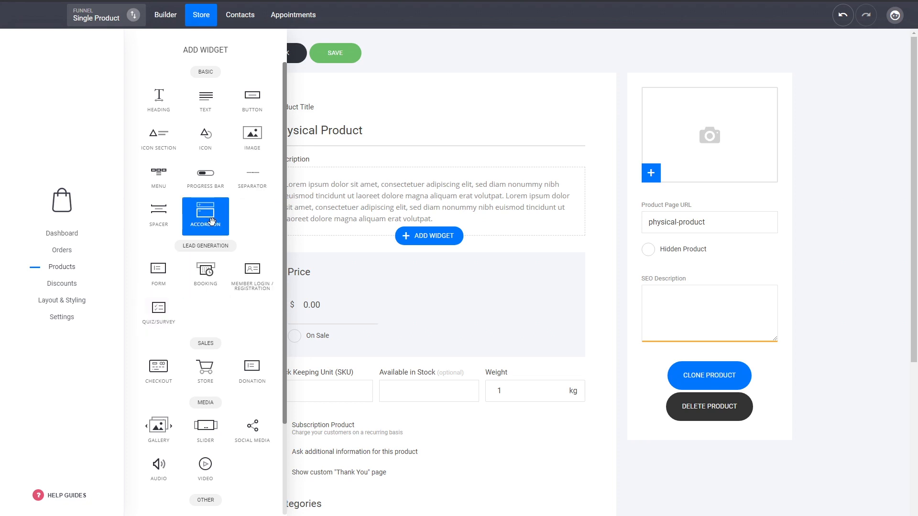
drag(215, 223, 488, 222)
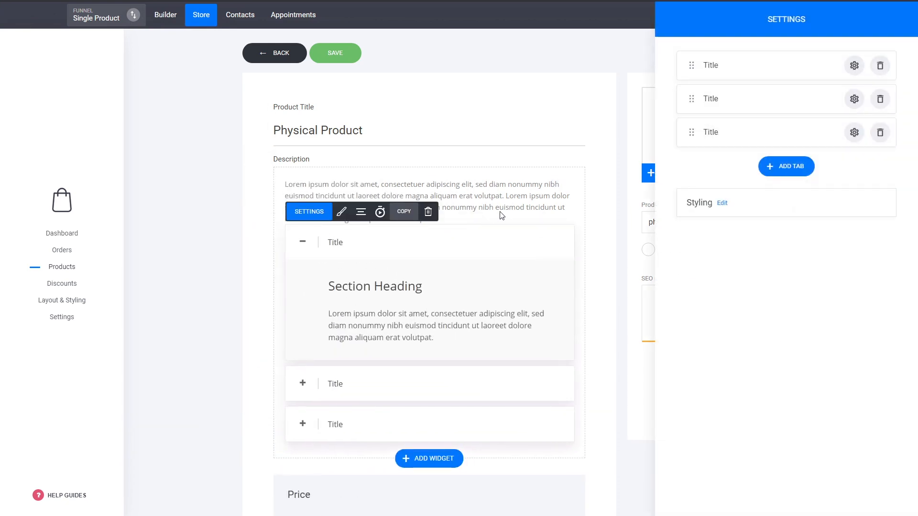
click(501, 214)
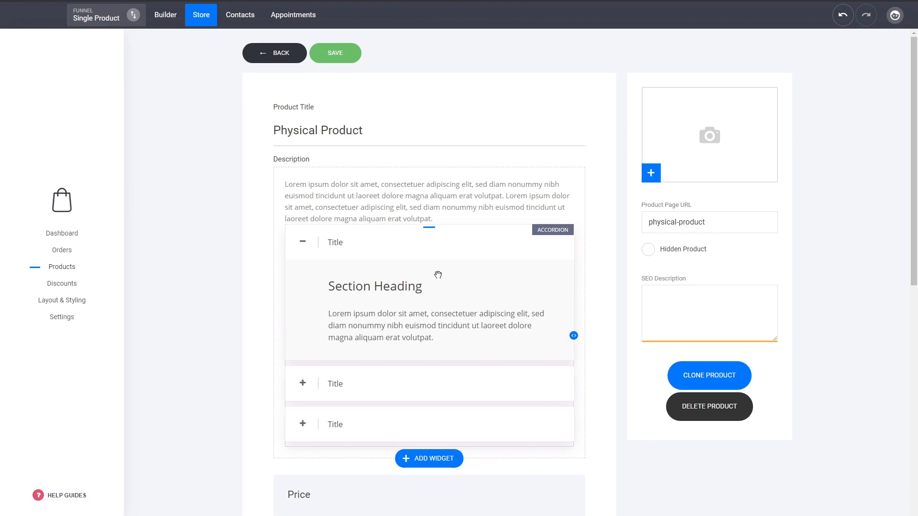
Step: Delete the accordion widget from the product description
click(438, 275)
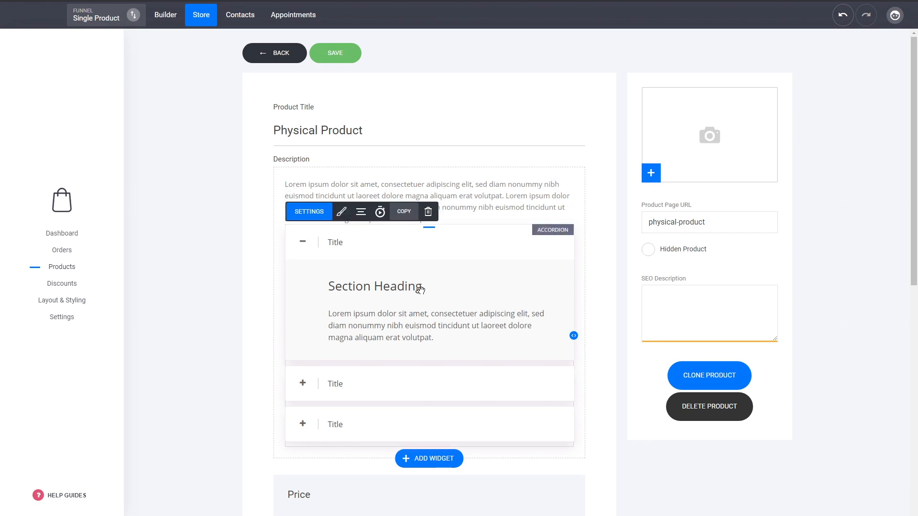
click(428, 211)
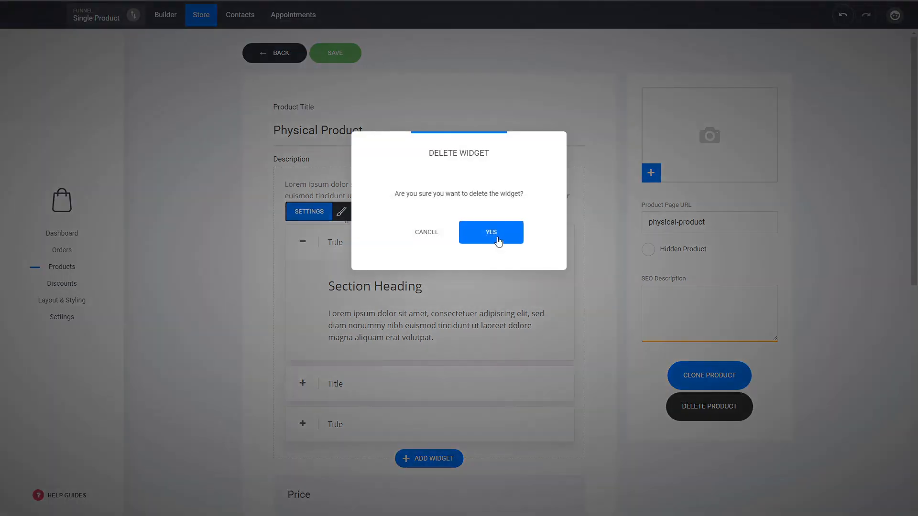
click(493, 238)
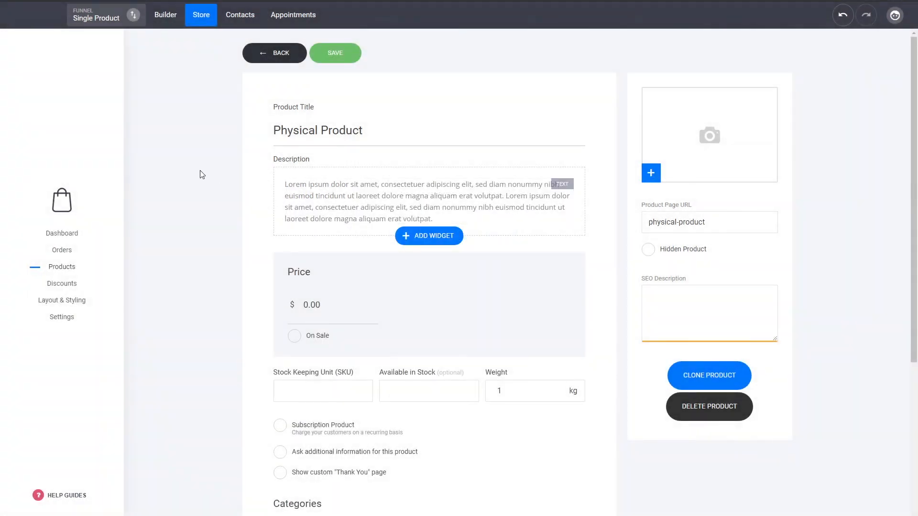
Step: Set the product's price to $49.00
drag(349, 306, 235, 312)
text(49)
click(252, 300)
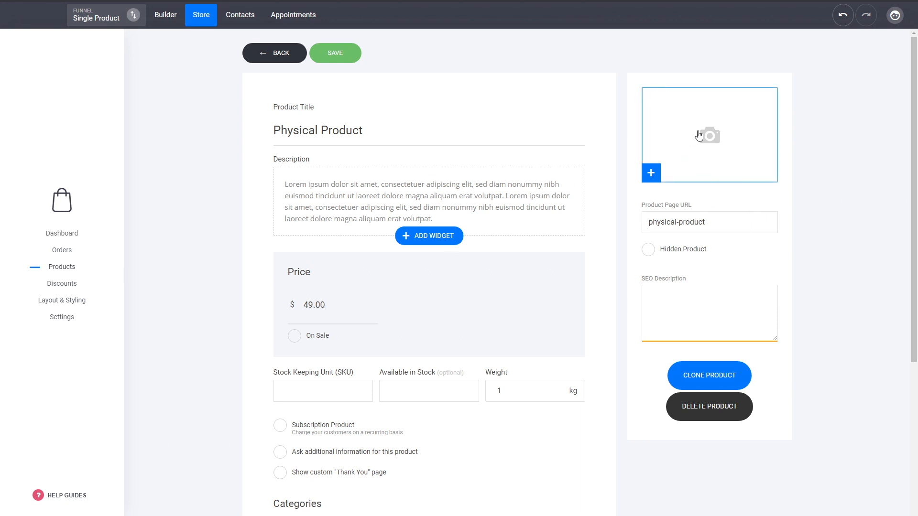
Step: Set the bed picture from the Images folder as the main product image
click(720, 152)
click(399, 135)
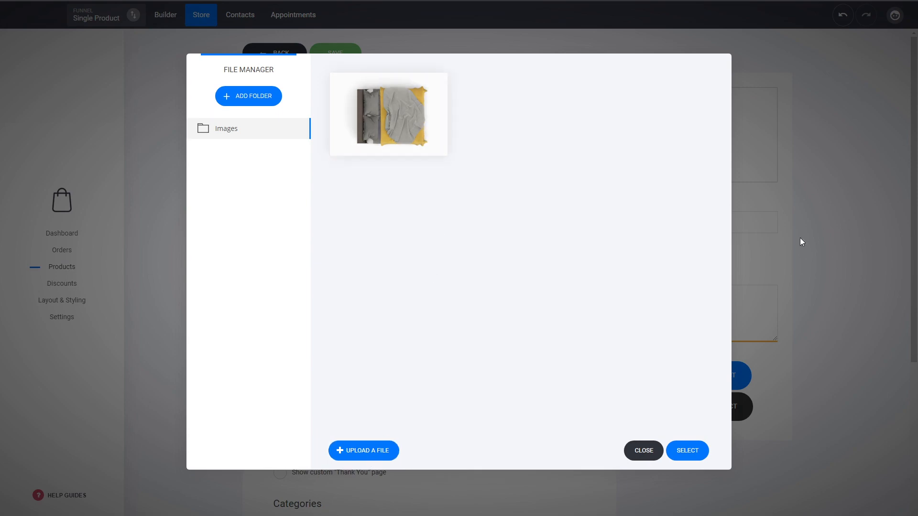
mouse_move(424, 145)
click(689, 454)
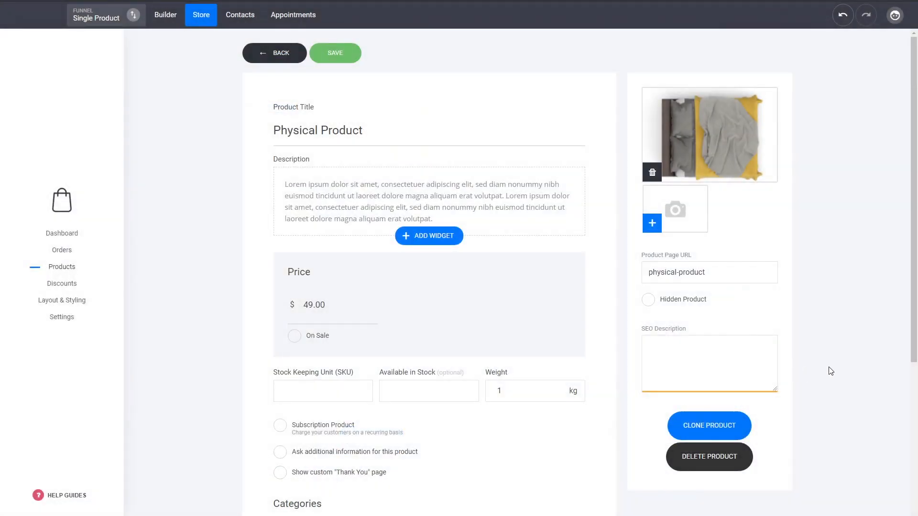
Step: Mark the product as on sale and set its sale price to $39.00
scroll(811, 367, down, 2)
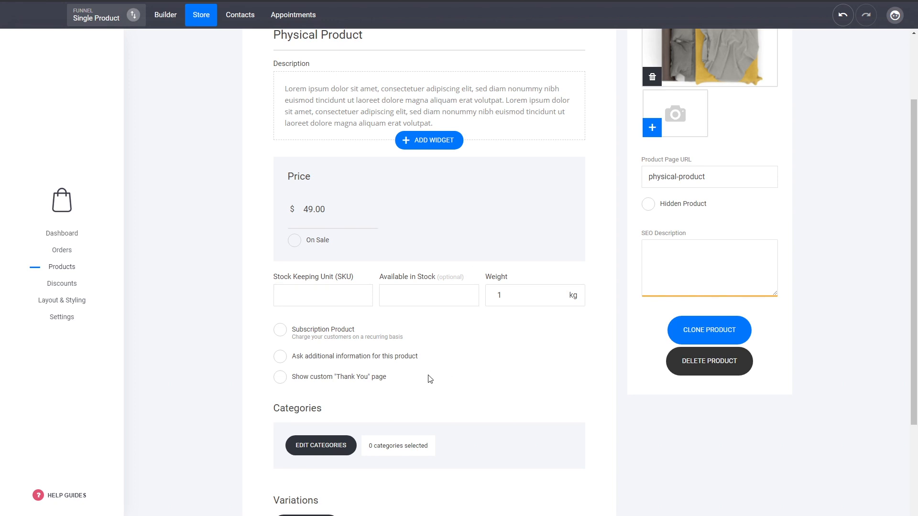
click(319, 243)
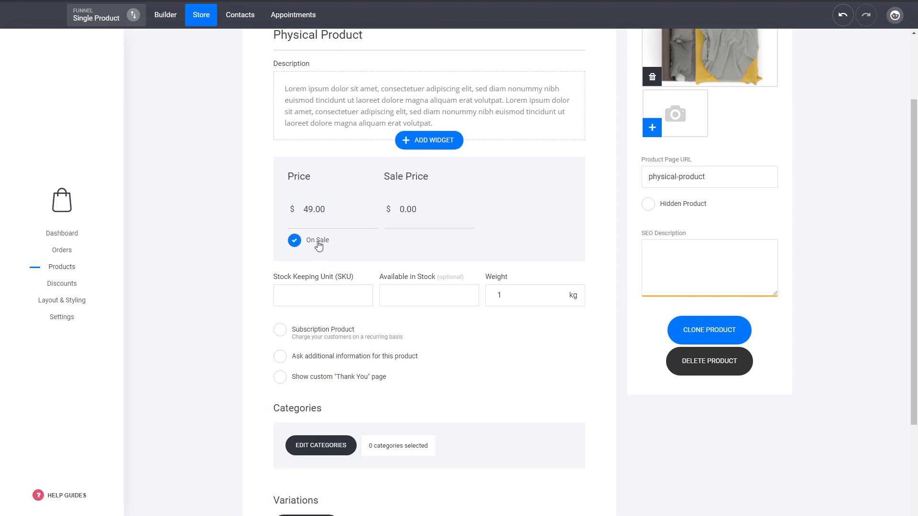
drag(414, 210, 387, 209)
text(39)
click(206, 226)
click(333, 335)
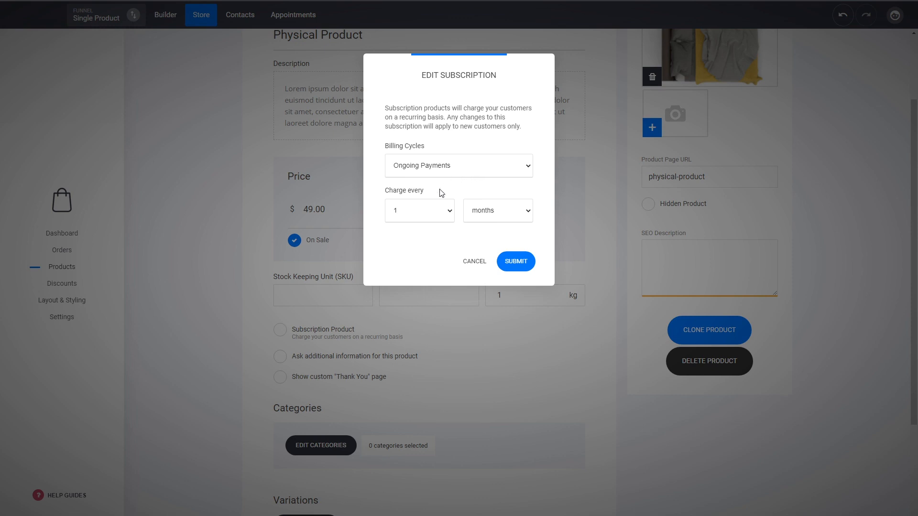
click(433, 205)
click(435, 183)
click(472, 264)
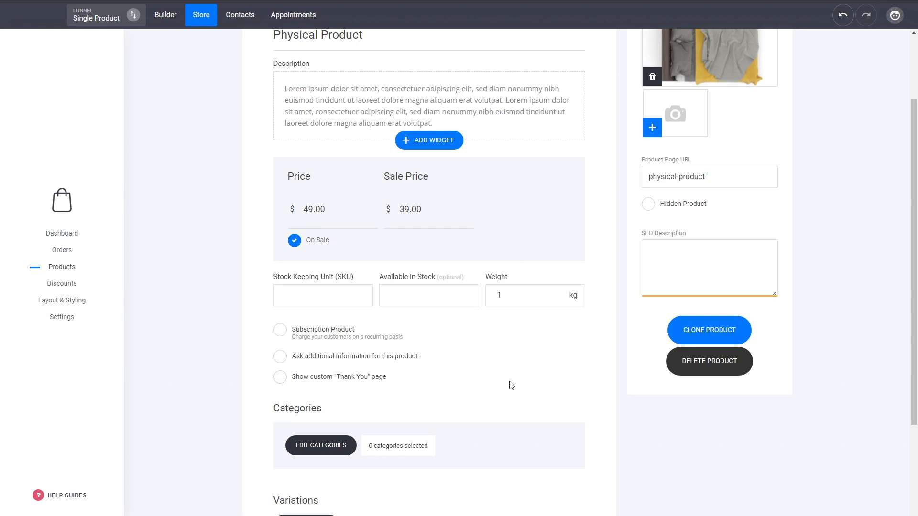
Step: Assign the product to the WEB category
scroll(509, 383, down, 2)
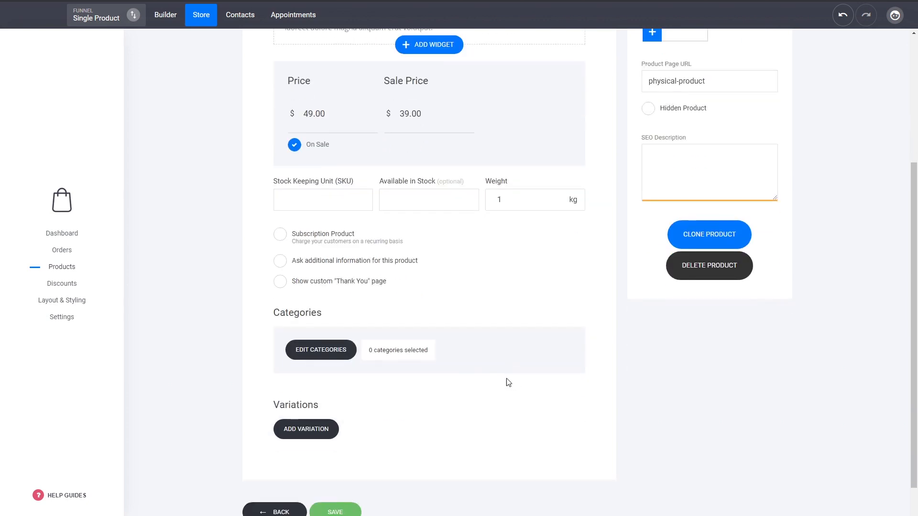
click(324, 350)
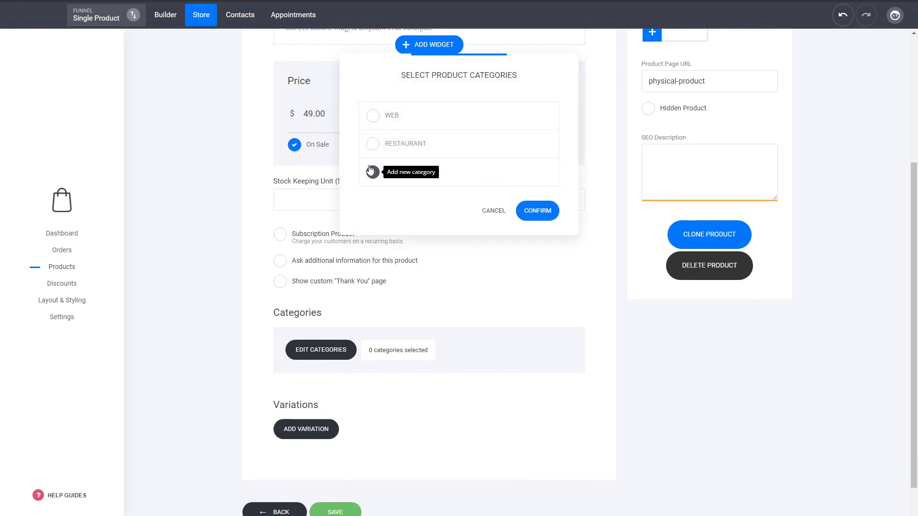
click(390, 117)
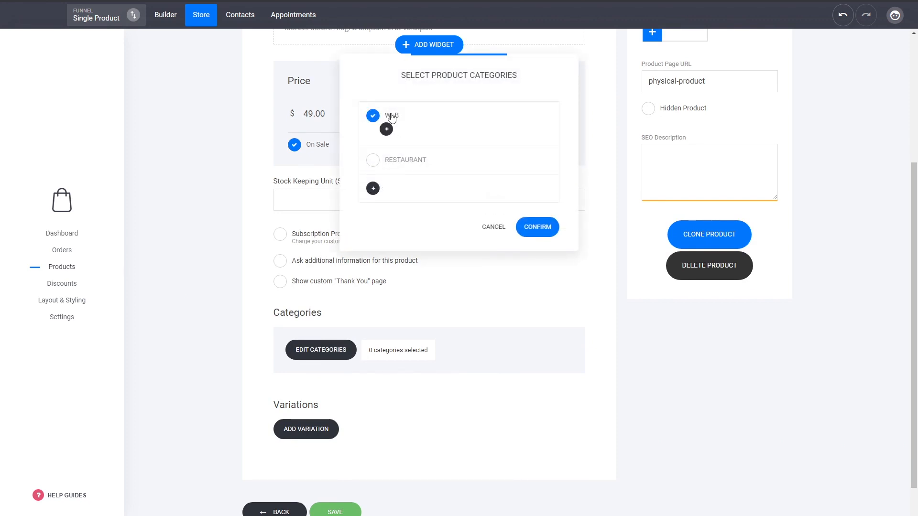
click(540, 227)
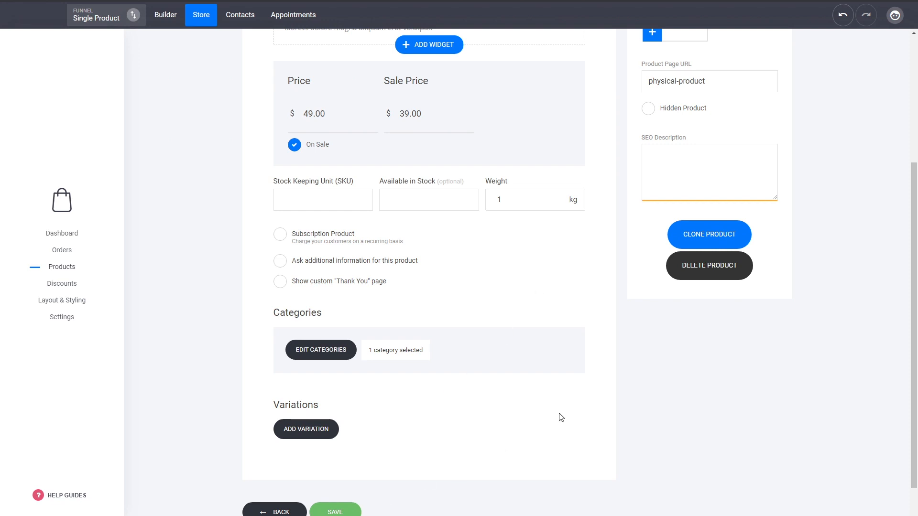
click(311, 430)
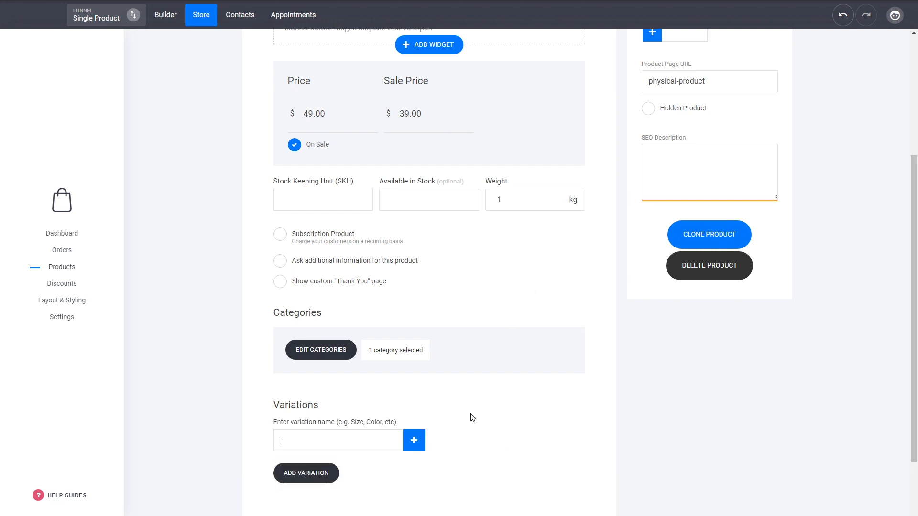
scroll(530, 396, down, 2)
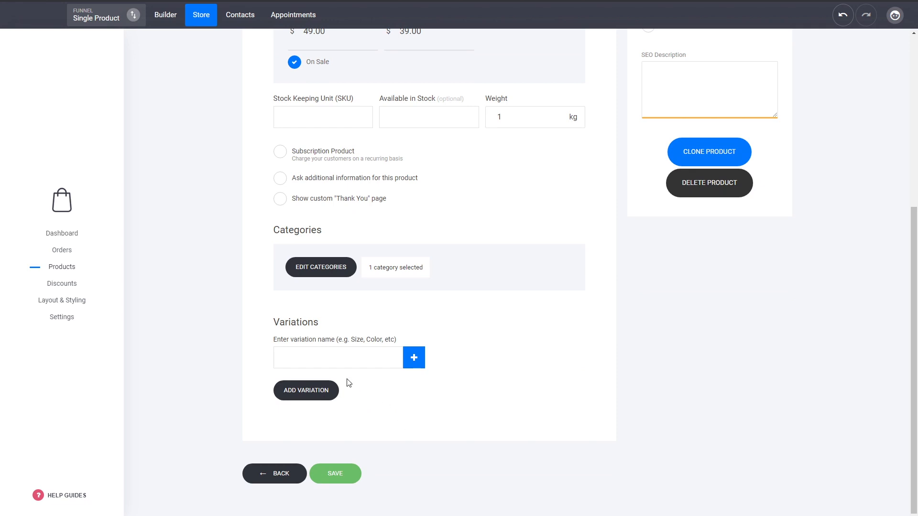
click(354, 342)
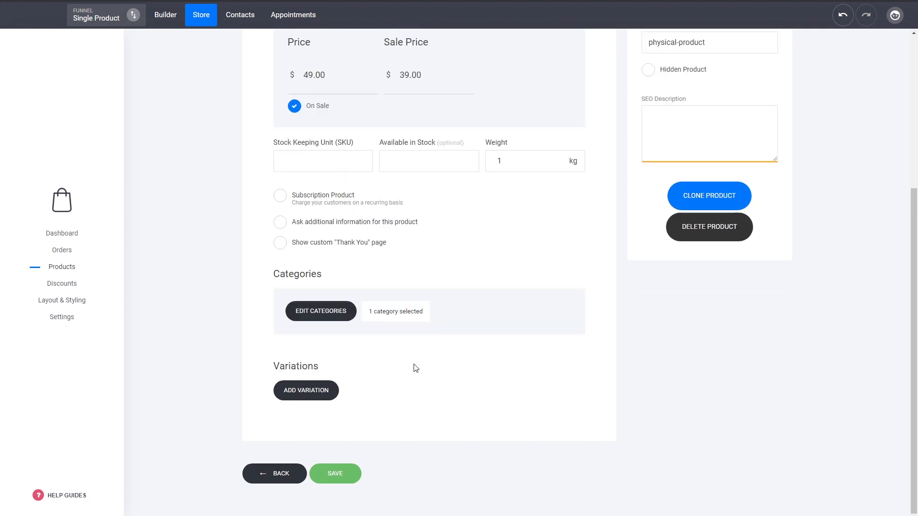
Step: Save the product and reopen it from the product list
scroll(436, 365, up, 2)
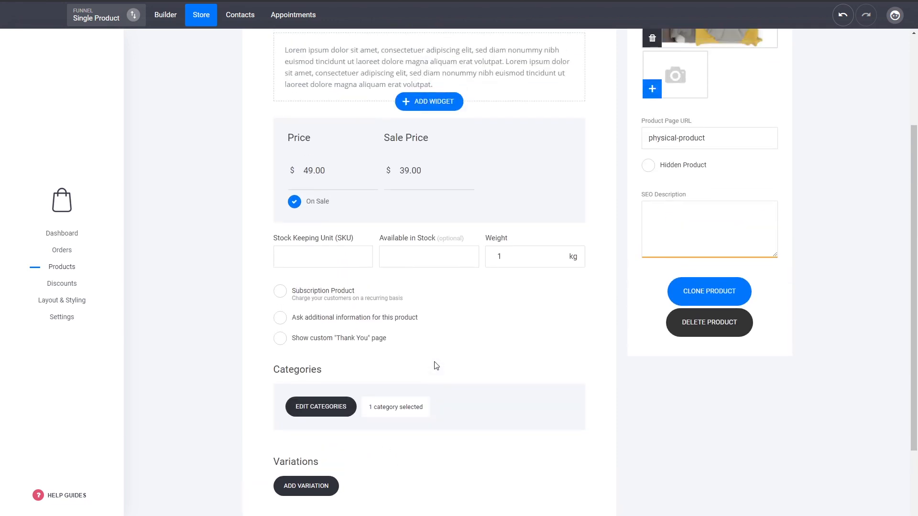
scroll(536, 339, up, 3)
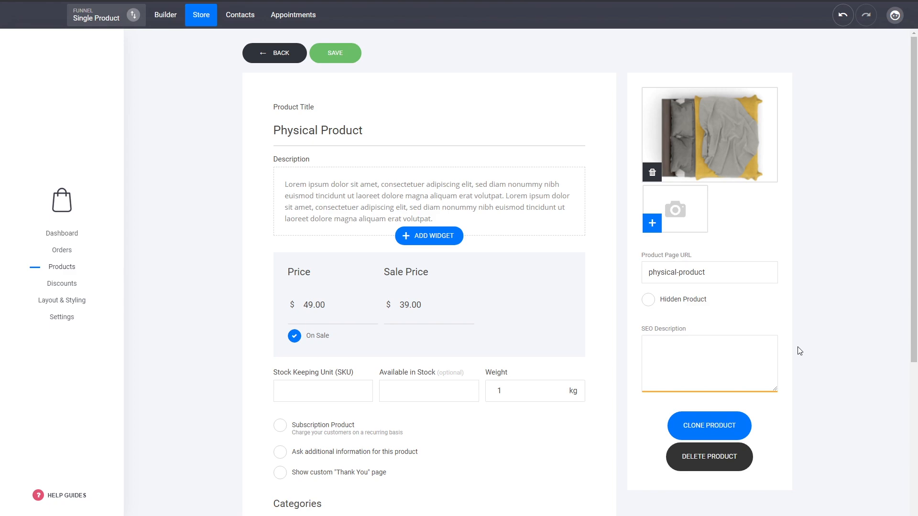
scroll(787, 385, down, 5)
scroll(603, 315, up, 5)
click(345, 58)
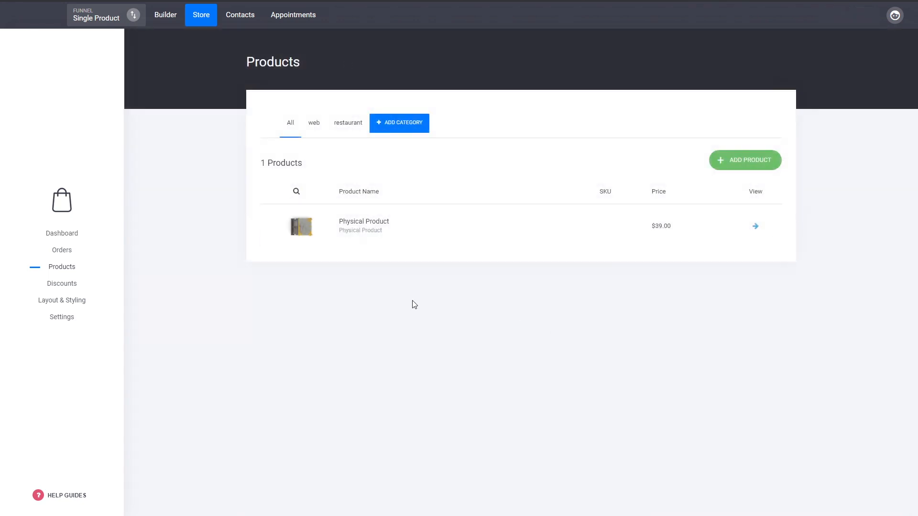
click(362, 230)
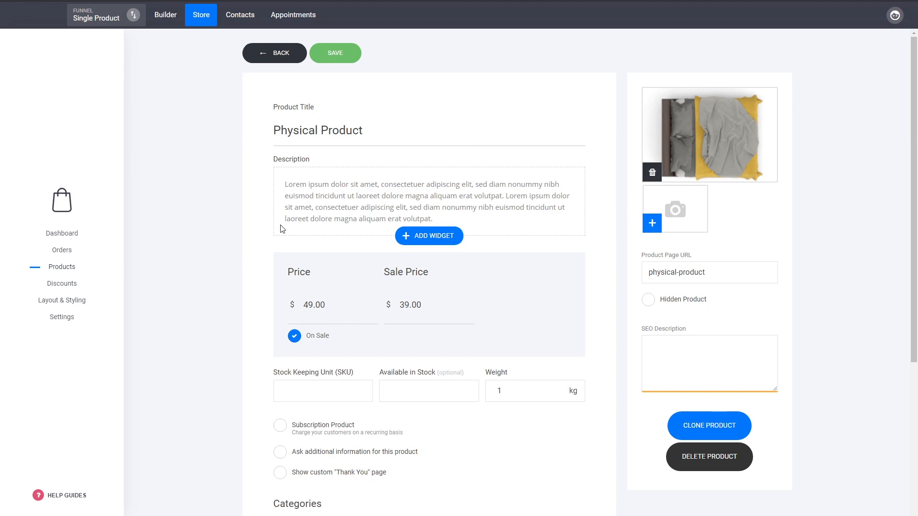
Step: Switch to the funnel builder, go to Step 2: Checkout, and check the bed image's settings without changing them
click(163, 15)
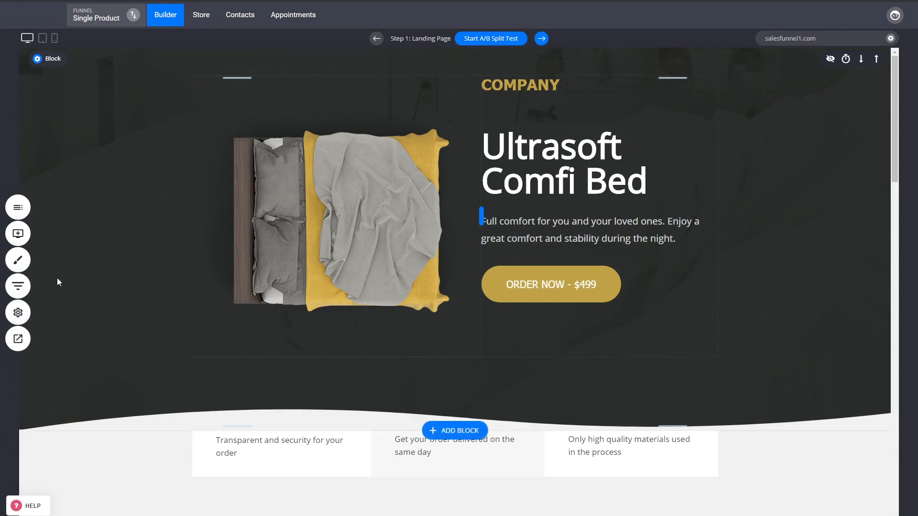
click(26, 289)
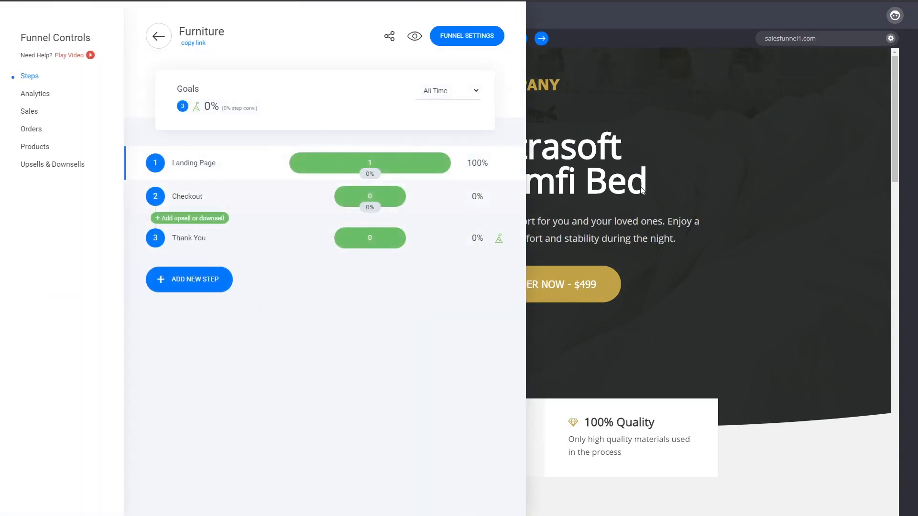
click(542, 40)
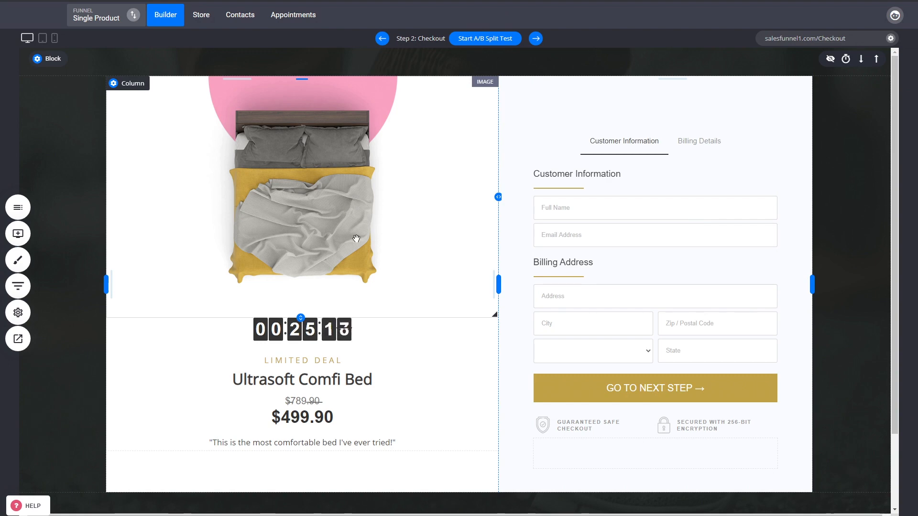
click(290, 226)
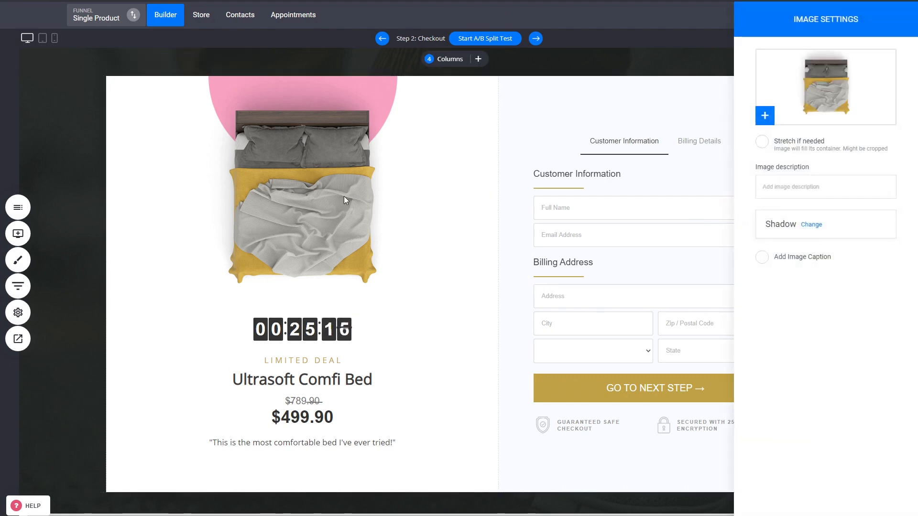
click(346, 200)
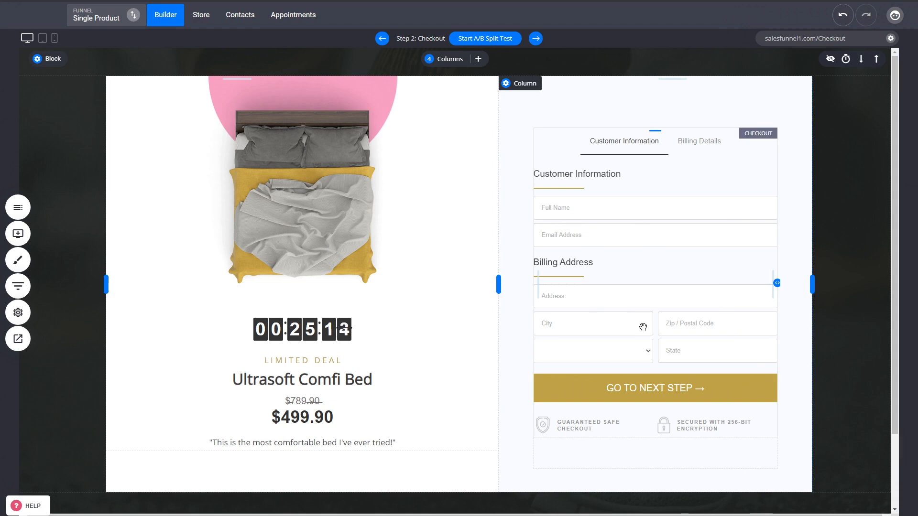
Step: Add Physical Product as the main product of the checkout form
click(688, 211)
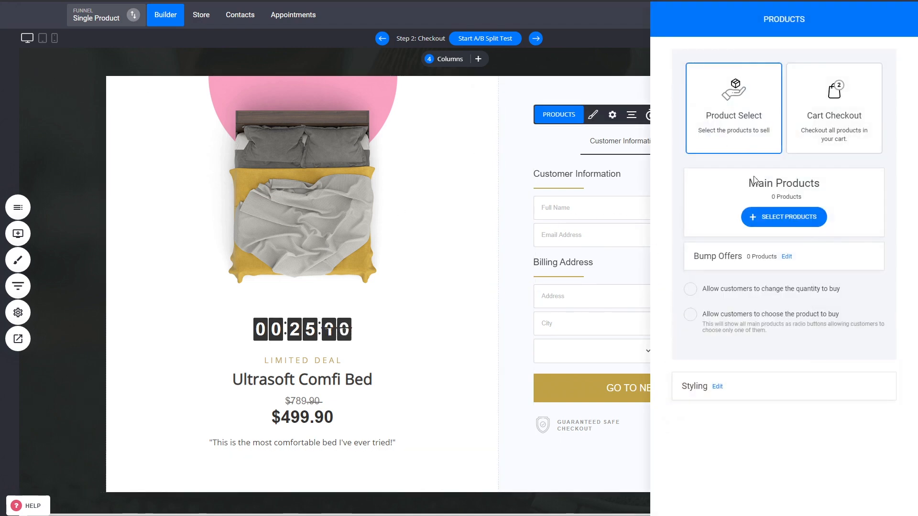
click(785, 220)
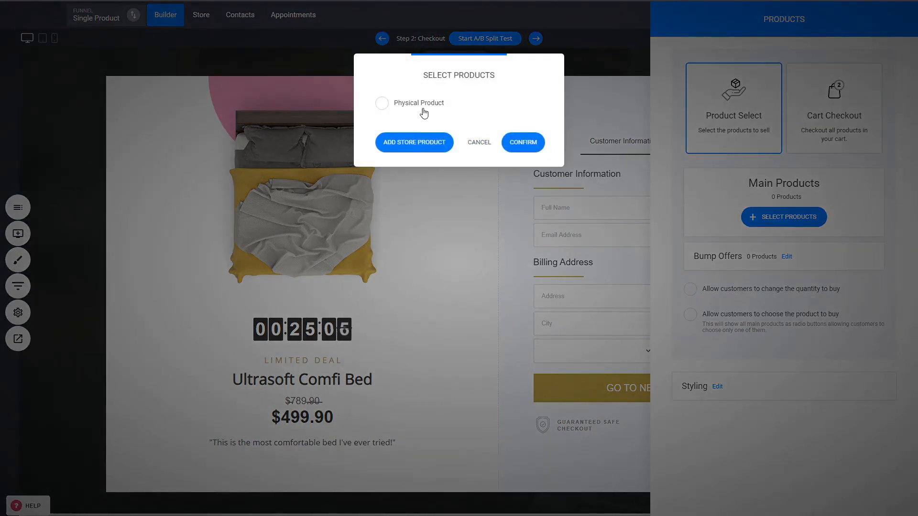
click(421, 106)
click(523, 142)
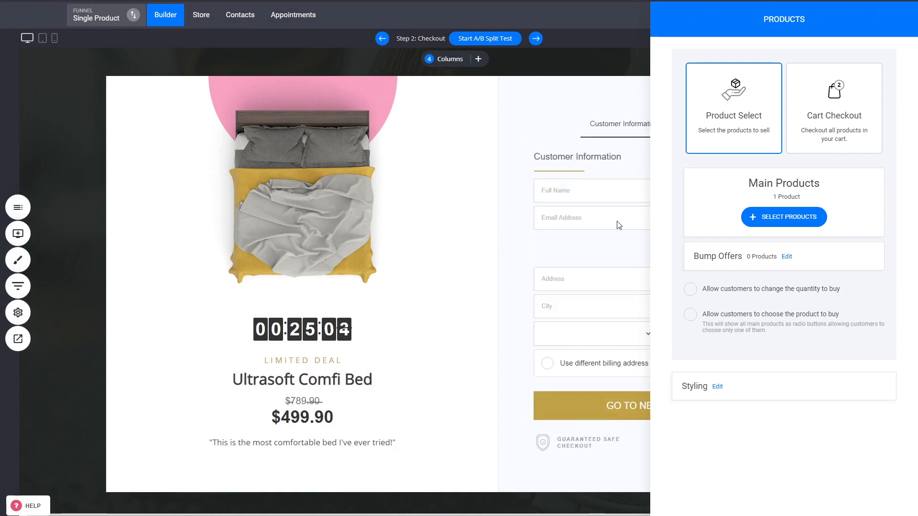
click(613, 223)
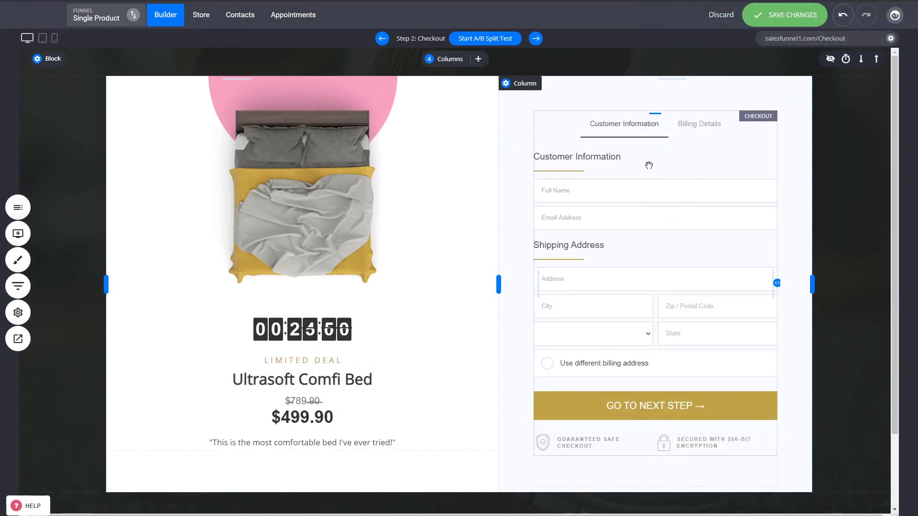
Step: Review the checkout form's product settings without changing them and save the checkout page
click(636, 201)
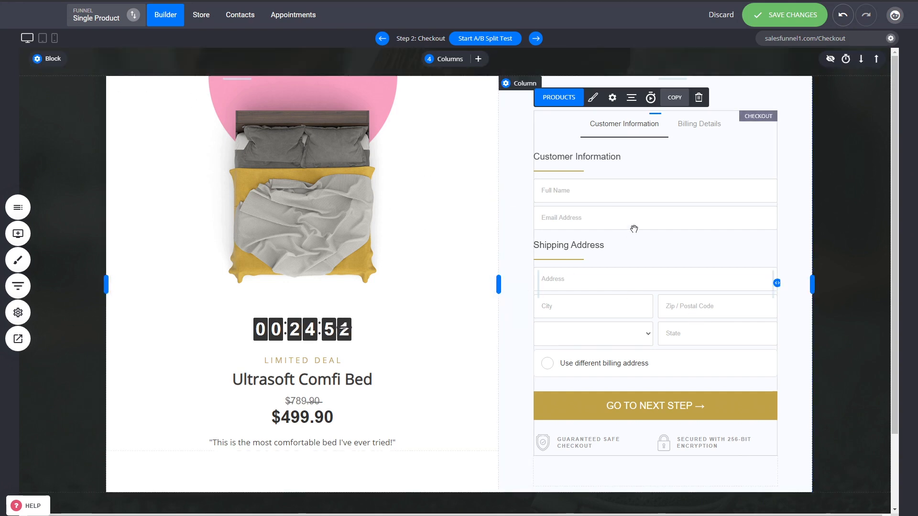
click(568, 99)
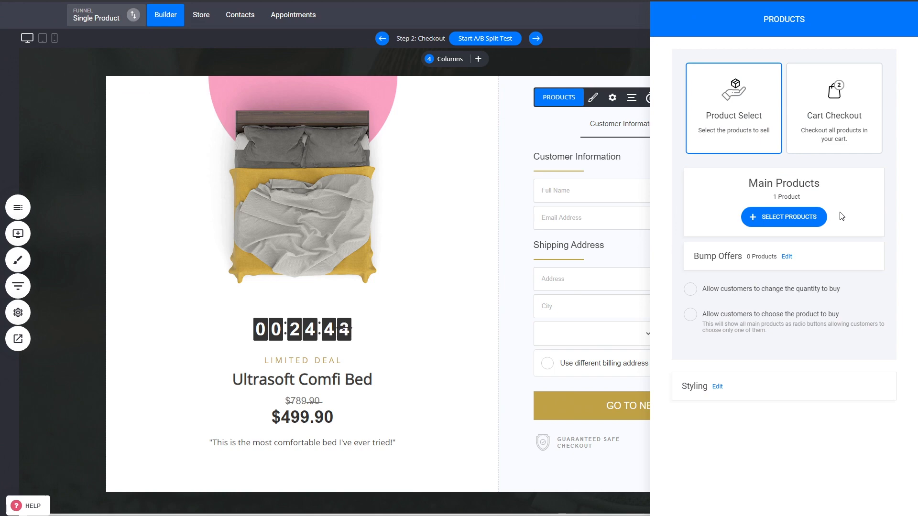
click(595, 219)
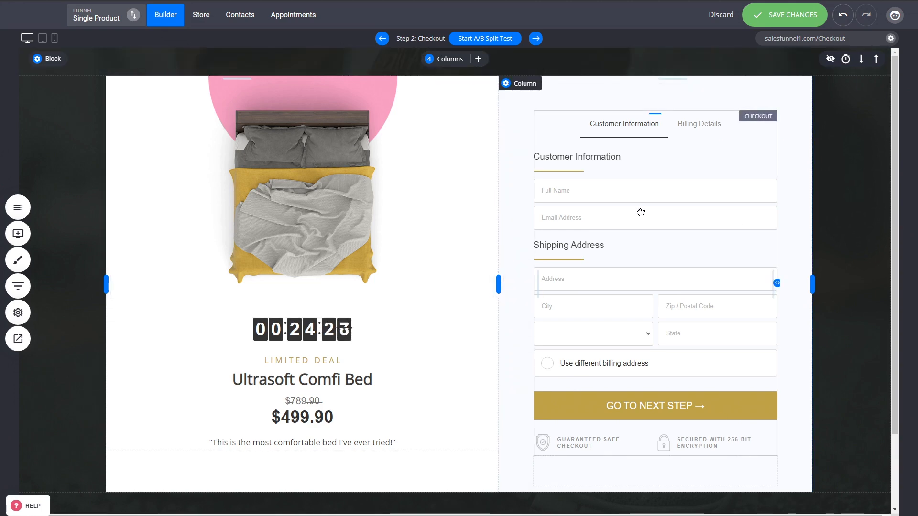
key(ctrl+s)
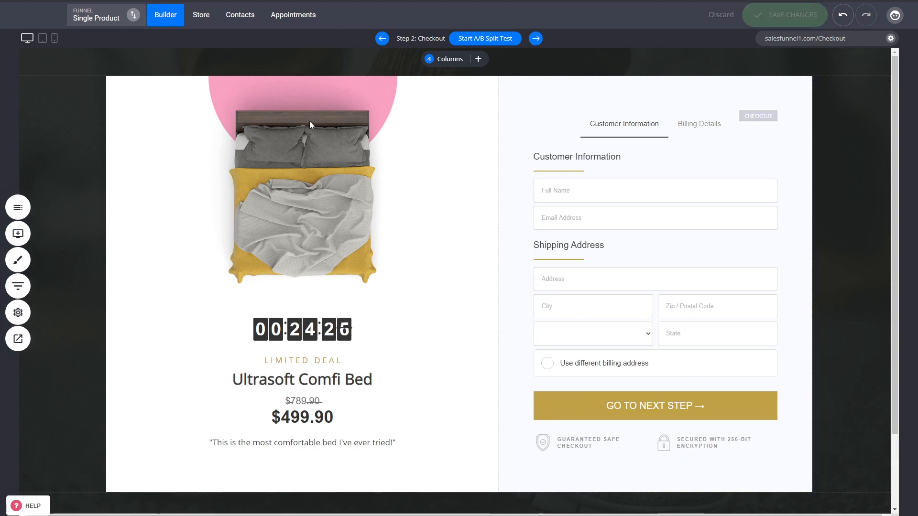
Step: Switch to the online store and open its product list
click(198, 18)
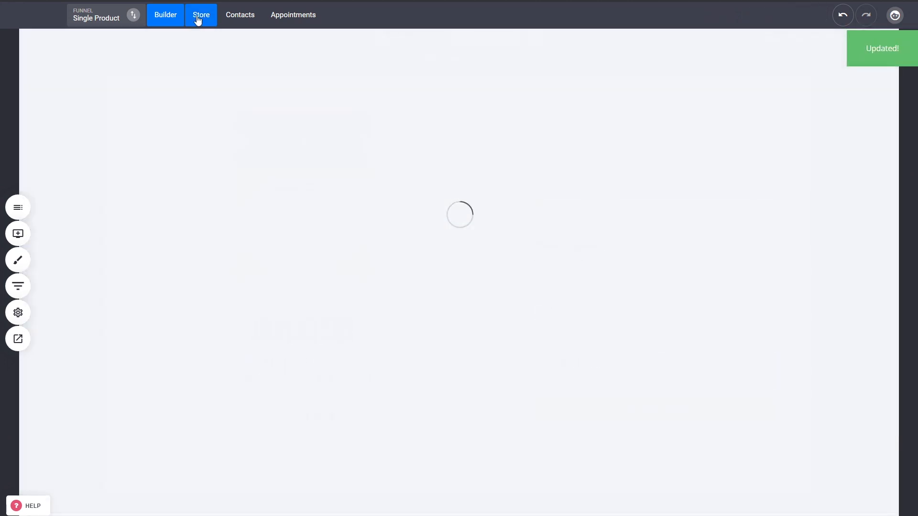
click(70, 267)
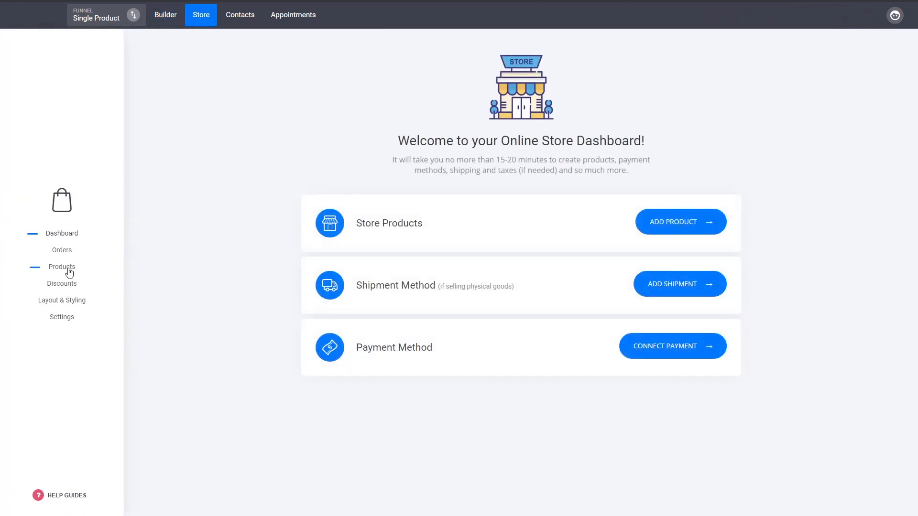